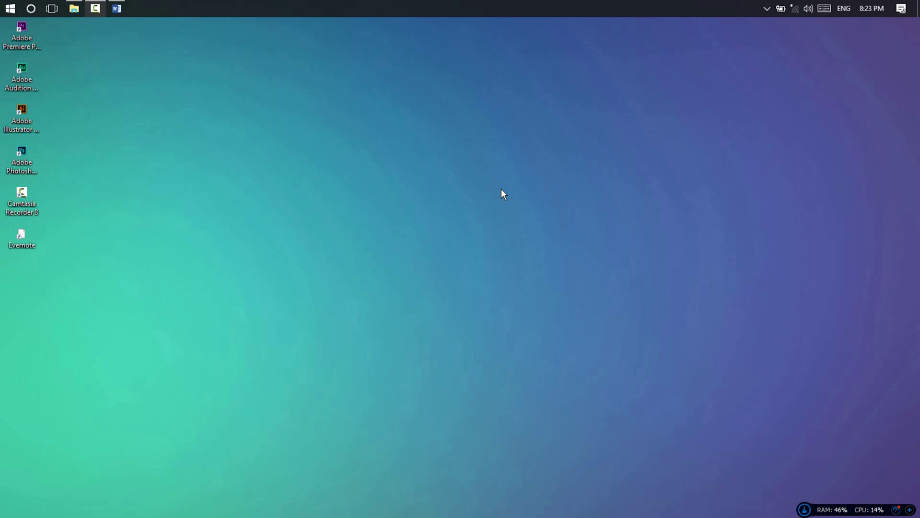
# - Bring the Word document to the front and scroll down through its three pages
pyautogui.click(117, 8)
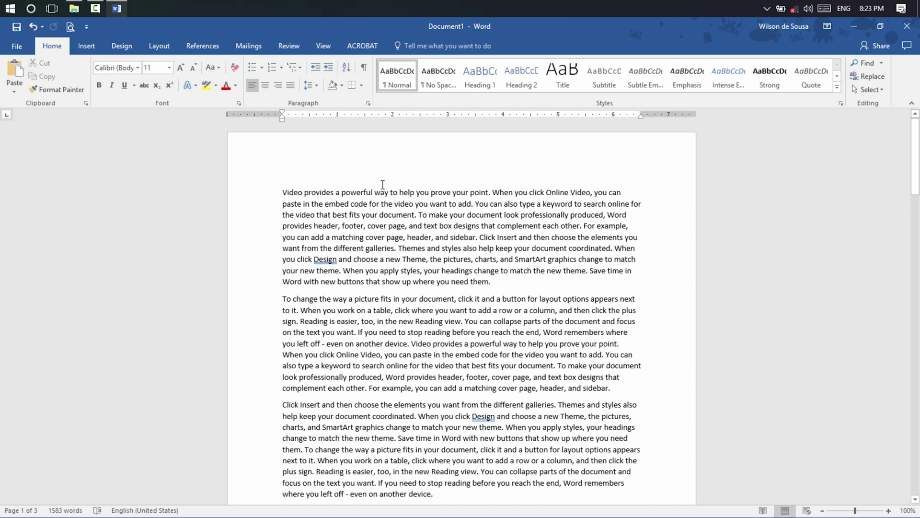
pyautogui.scroll(-3, 382, 184)
pyautogui.scroll(-2, 383, 184)
pyautogui.scroll(-2, 382, 184)
pyautogui.scroll(-1, 383, 184)
pyautogui.scroll(-3, 383, 184)
pyautogui.scroll(-3, 383, 184)
pyautogui.scroll(-2, 382, 184)
pyautogui.scroll(-2, 382, 184)
pyautogui.scroll(-3, 383, 185)
pyautogui.scroll(-4, 383, 184)
pyautogui.scroll(-3, 382, 184)
pyautogui.scroll(-4, 382, 185)
pyautogui.scroll(-1, 382, 184)
pyautogui.scroll(-3, 382, 184)
pyautogui.scroll(-3, 382, 184)
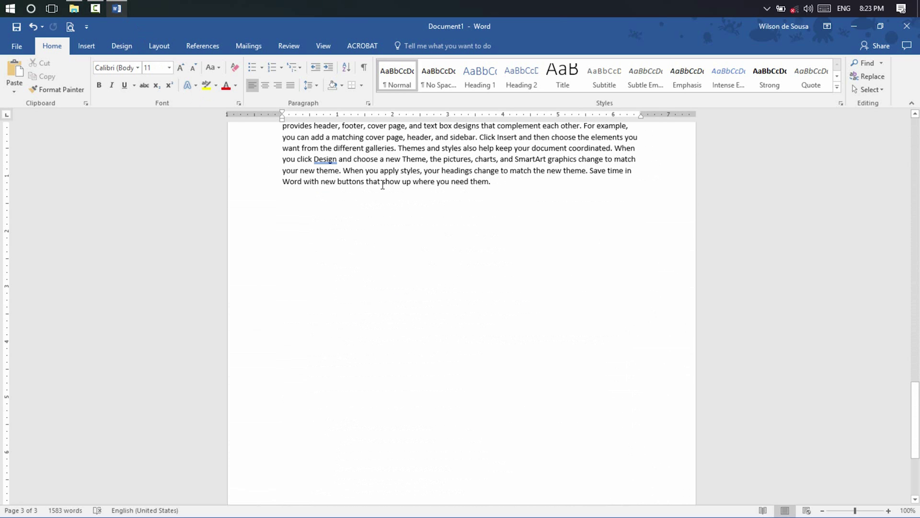
# - Scroll back up the document and show the Insert ribbon commands
pyautogui.scroll(5, 383, 184)
pyautogui.scroll(4, 382, 185)
pyautogui.scroll(4, 382, 184)
pyautogui.scroll(5, 382, 184)
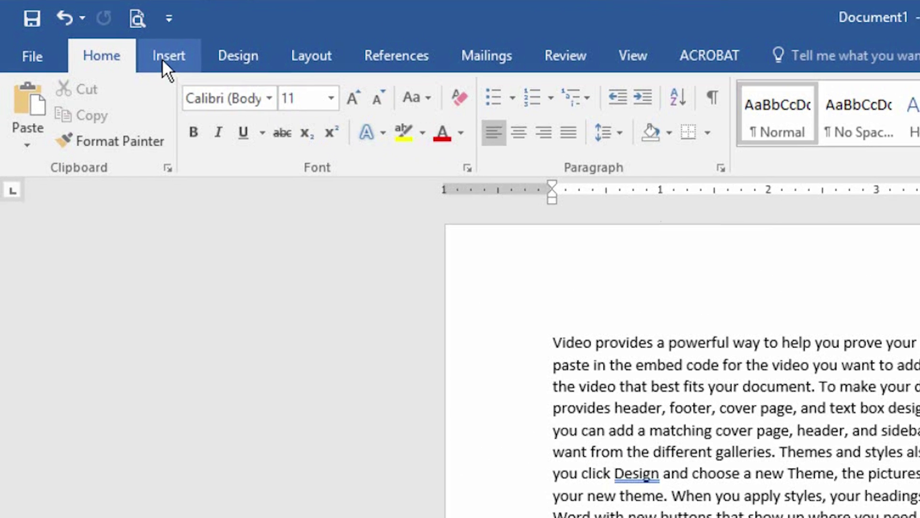
pyautogui.click(165, 59)
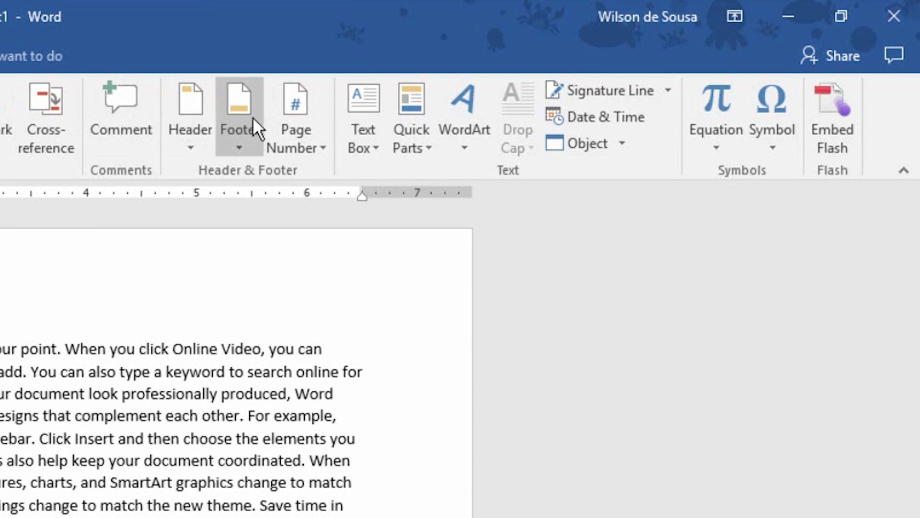
# - Open the Page Number menu to show the Top of Page number styles
pyautogui.click(317, 147)
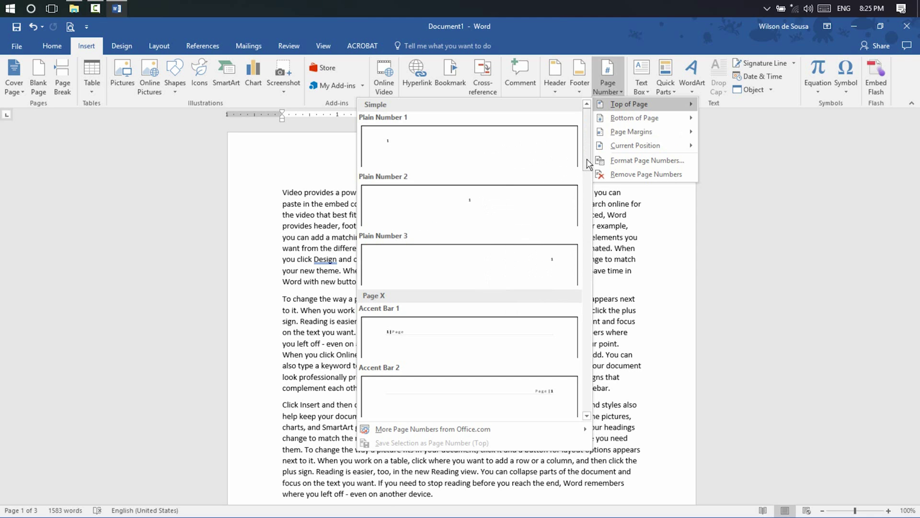
# - Insert the Plain Number 3 style at the bottom of each page
pyautogui.moveTo(588, 163)
pyautogui.mouseDown()
pyautogui.moveTo(591, 415)
pyautogui.moveTo(599, 146)
pyautogui.mouseUp()
pyautogui.moveTo(634, 118)
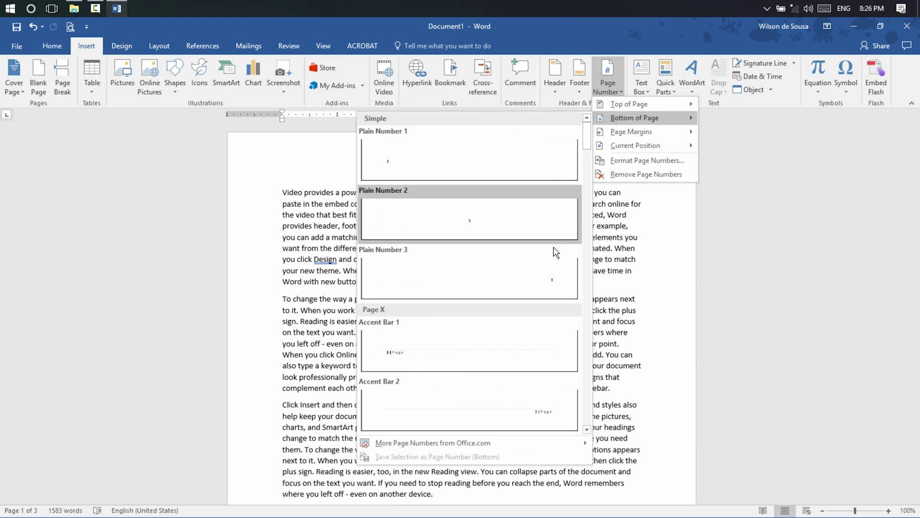
pyautogui.click(555, 274)
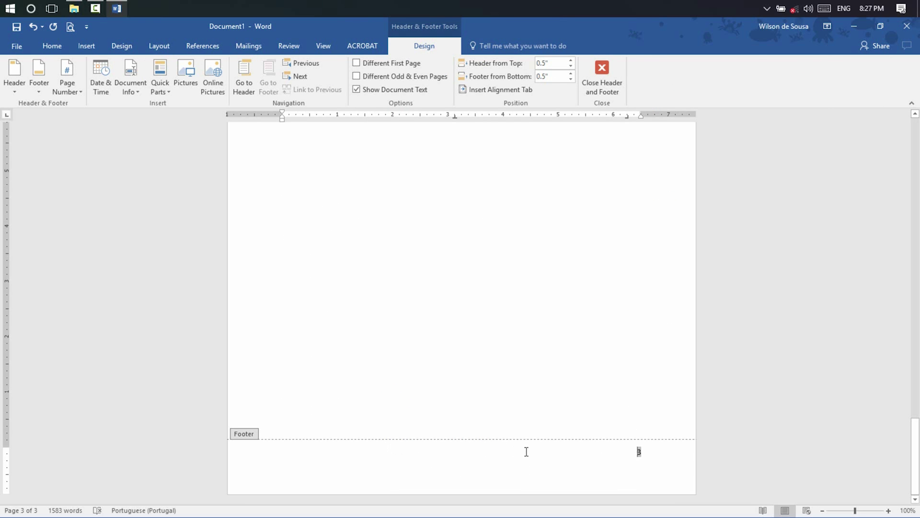
# - Close footer editing and return to the body text, leaving page number 3 in the footer
pyautogui.doubleClick(505, 411)
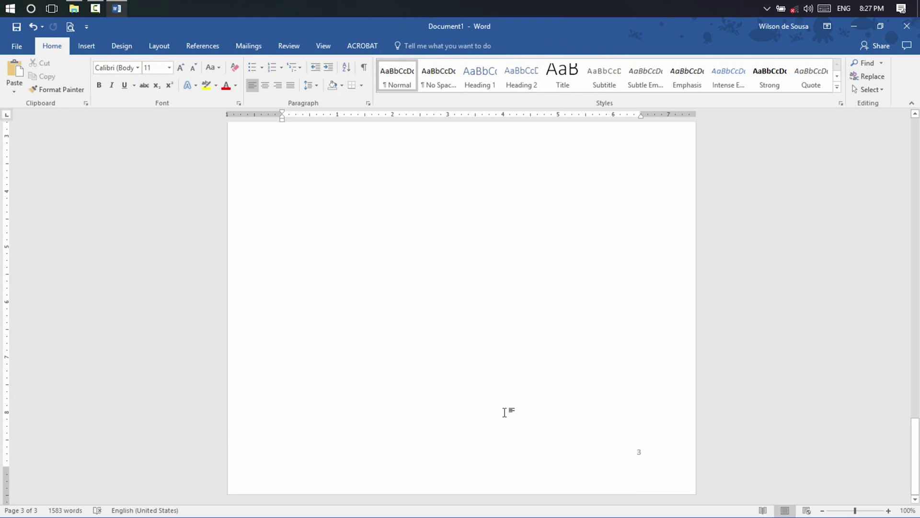
pyautogui.scroll(5, 504, 411)
pyautogui.scroll(5, 505, 411)
pyautogui.scroll(1, 504, 411)
pyautogui.scroll(5, 504, 411)
pyautogui.scroll(3, 506, 413)
pyautogui.scroll(1, 506, 412)
pyautogui.scroll(5, 506, 412)
pyautogui.scroll(4, 506, 413)
pyautogui.scroll(4, 505, 412)
pyautogui.scroll(1, 506, 413)
pyautogui.scroll(3, 506, 412)
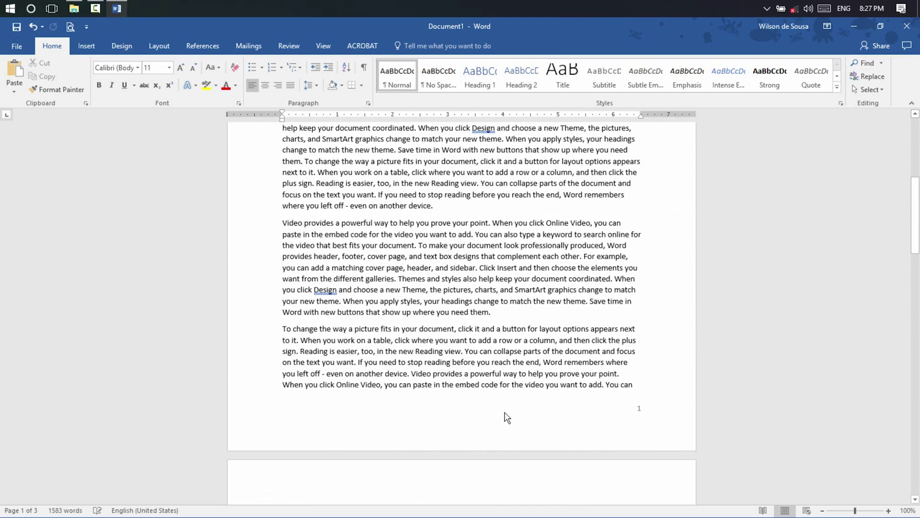
pyautogui.scroll(4, 507, 417)
pyautogui.scroll(3, 506, 417)
pyautogui.scroll(1, 505, 412)
pyautogui.scroll(3, 506, 412)
pyautogui.scroll(2, 506, 412)
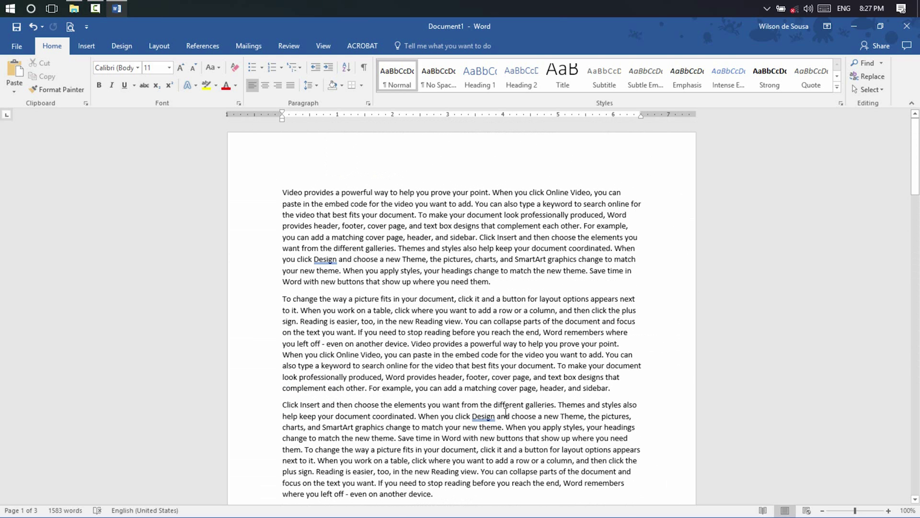